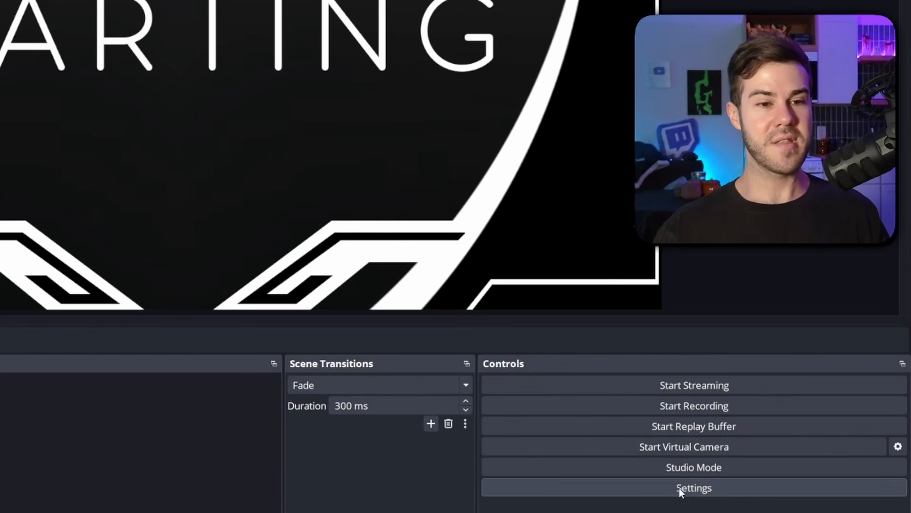
Step: Open Settings and set the output mode to Advanced
left_click(691, 485)
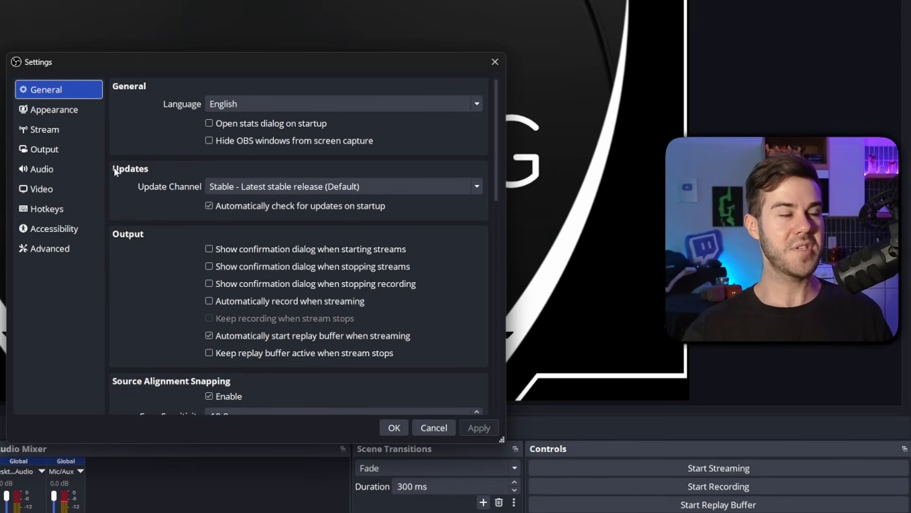
left_click(58, 154)
left_click(249, 87)
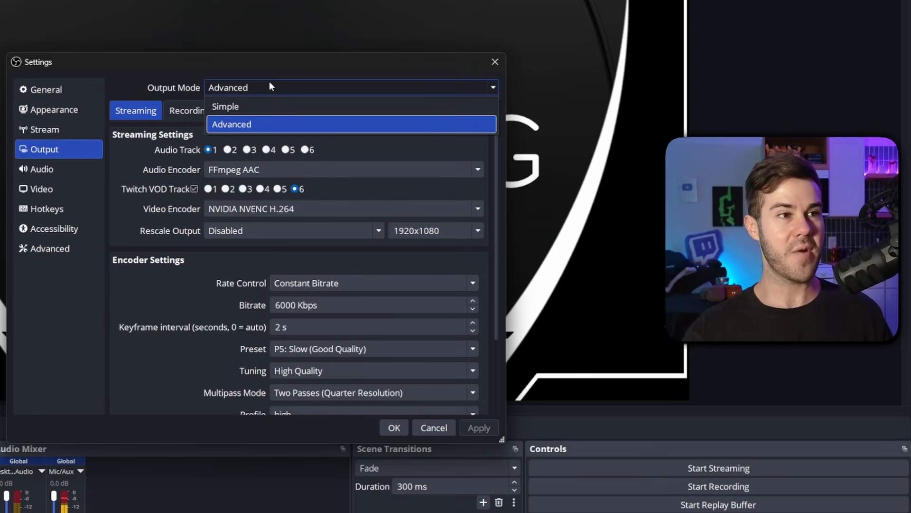
left_click(278, 104)
left_click(250, 89)
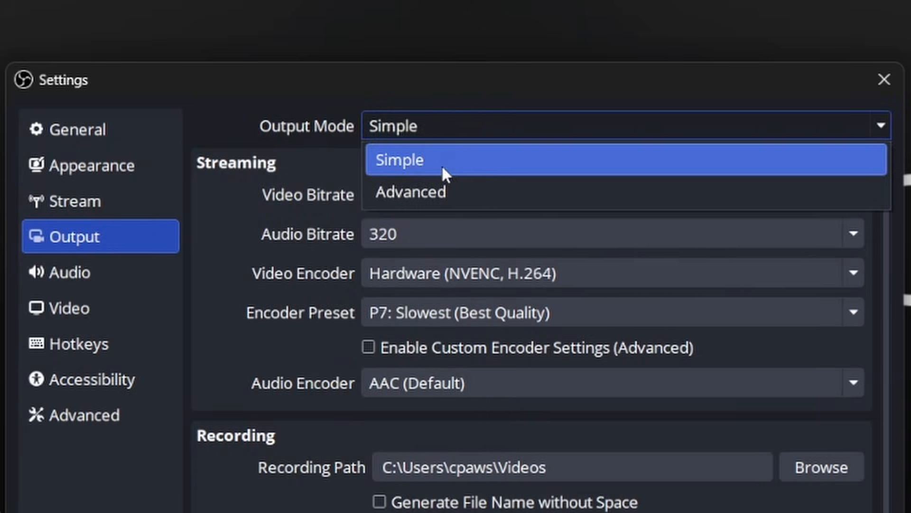
left_click(443, 189)
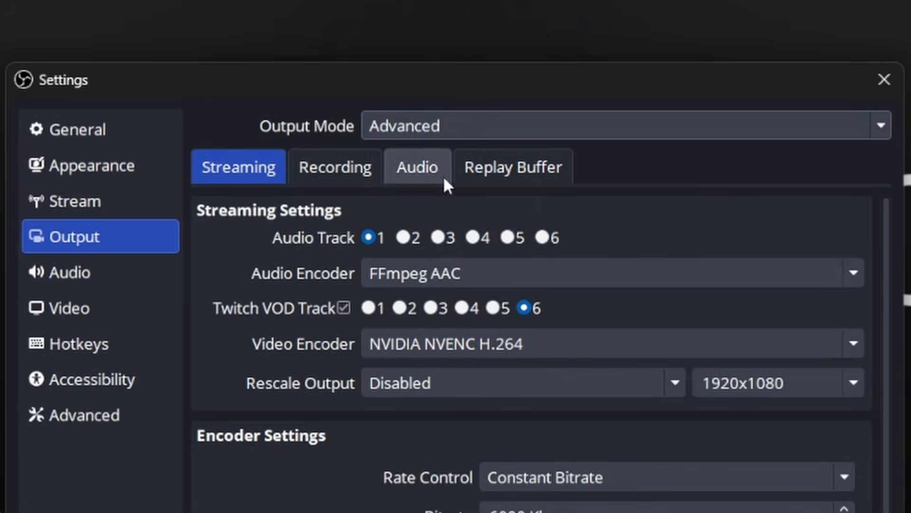
Step: Review the recording format options and the automatic remux to mp4 option in the advanced recording settings
left_click(344, 176)
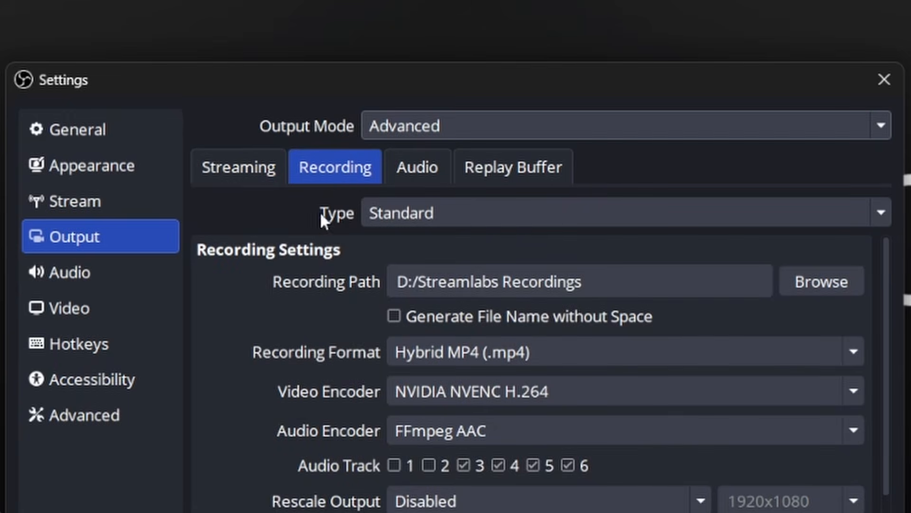
left_click(424, 279)
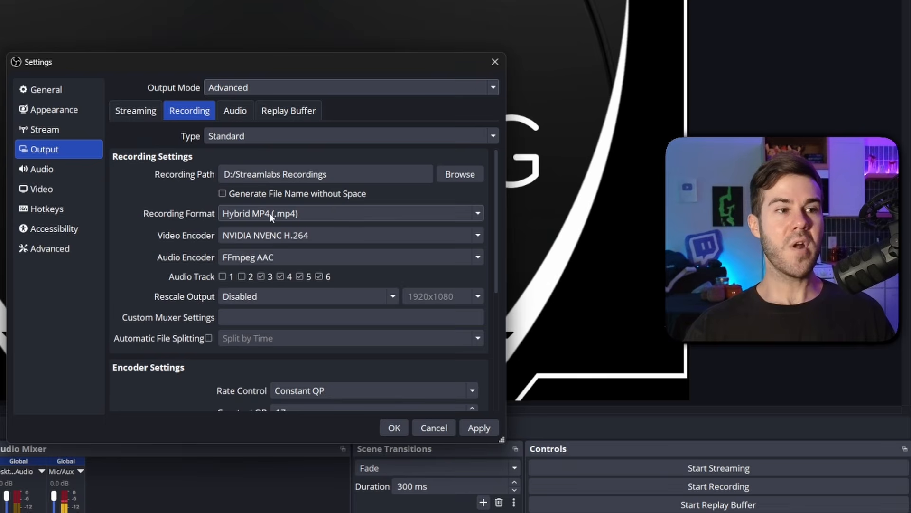
left_click(269, 213)
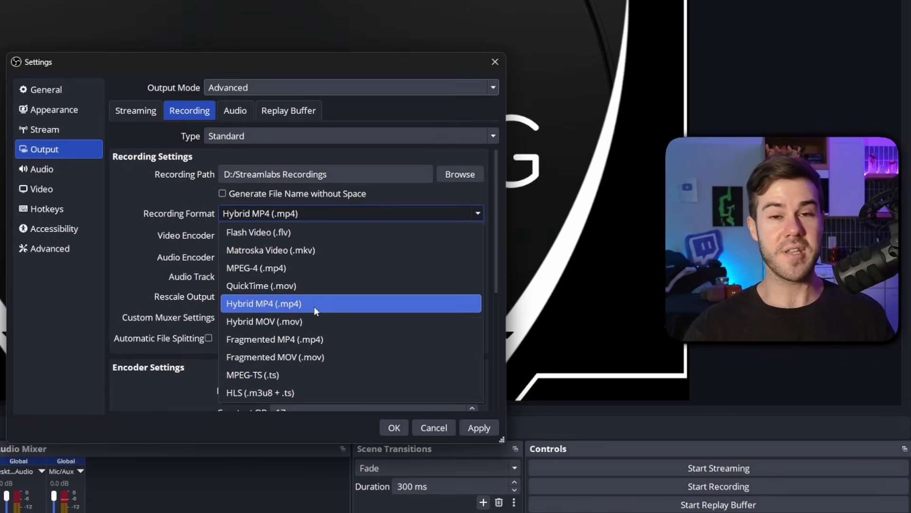
left_click(326, 250)
left_click(65, 246)
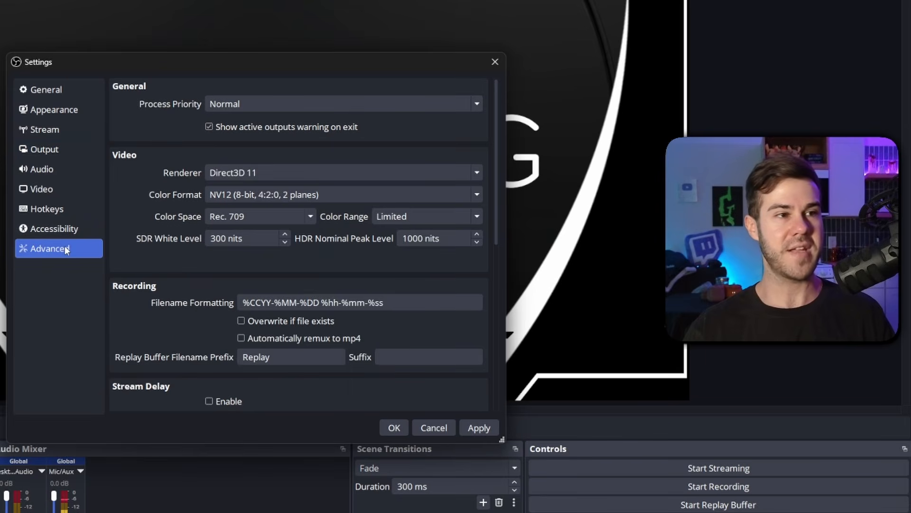
left_click(298, 339)
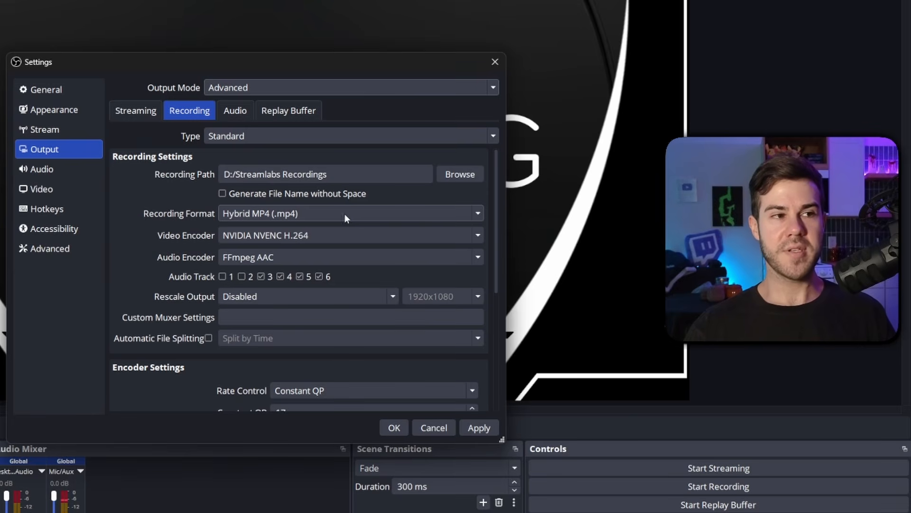
Step: Inspect the Add Chapter Marker hotkey field and the recording video encoder setting
left_click(57, 215)
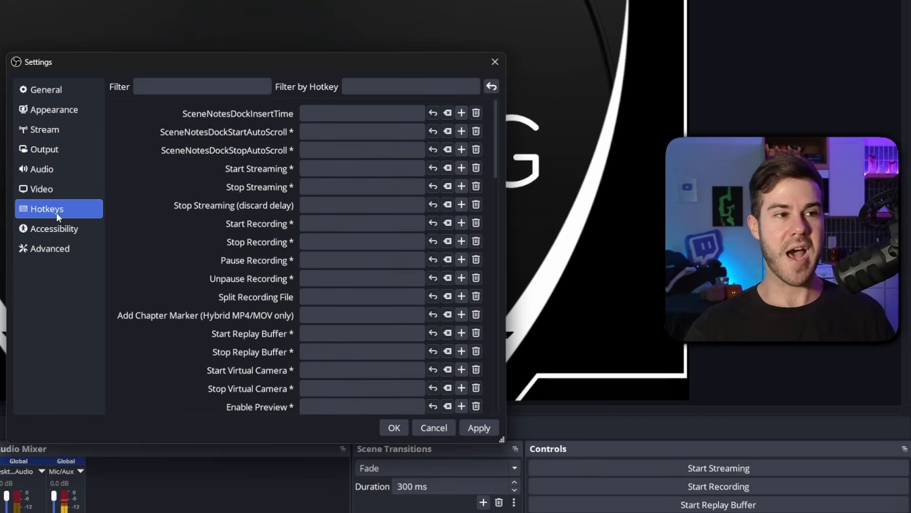
left_click(315, 312)
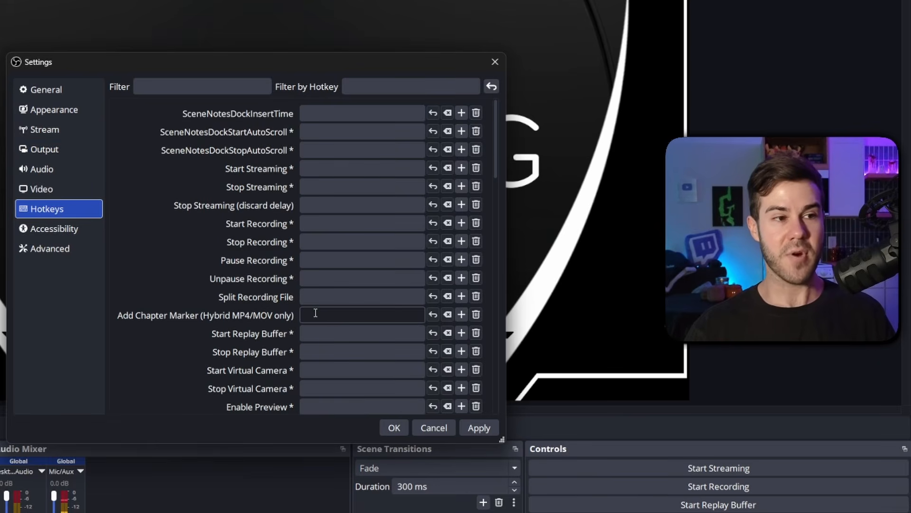
left_click(312, 314)
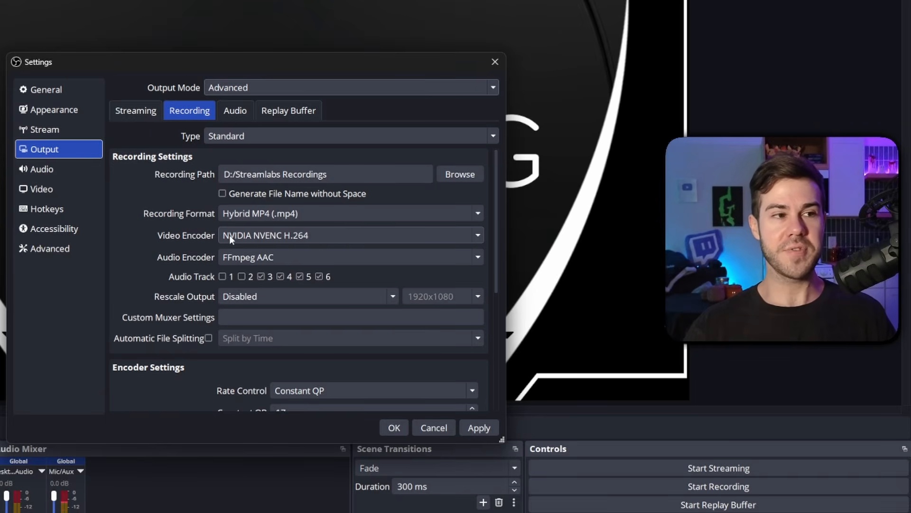
left_click(372, 236)
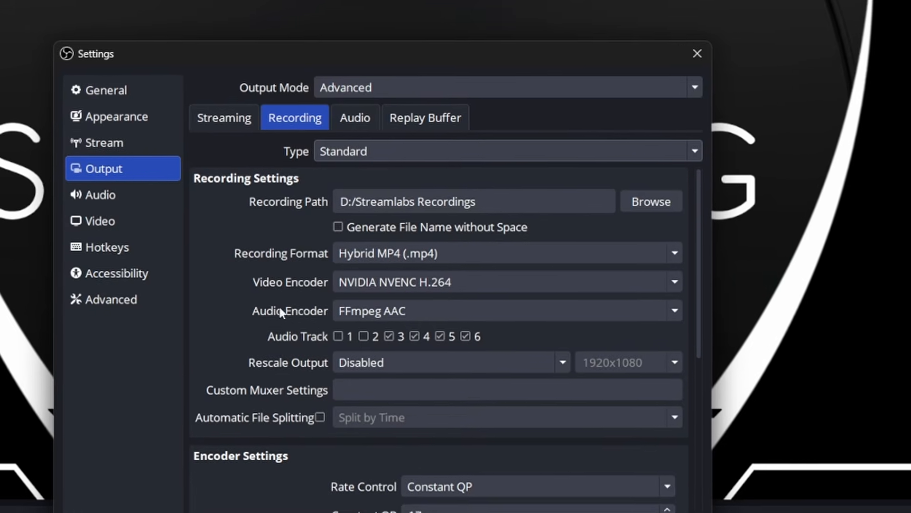
left_click(462, 119)
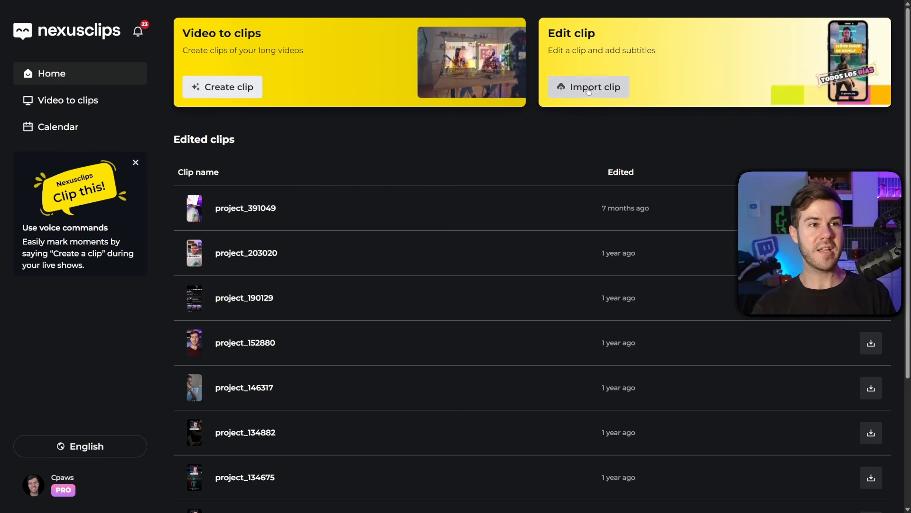
Step: Import a clip and apply the Miniature Facecam framing, placing the facecam box over the webcam
left_click(589, 87)
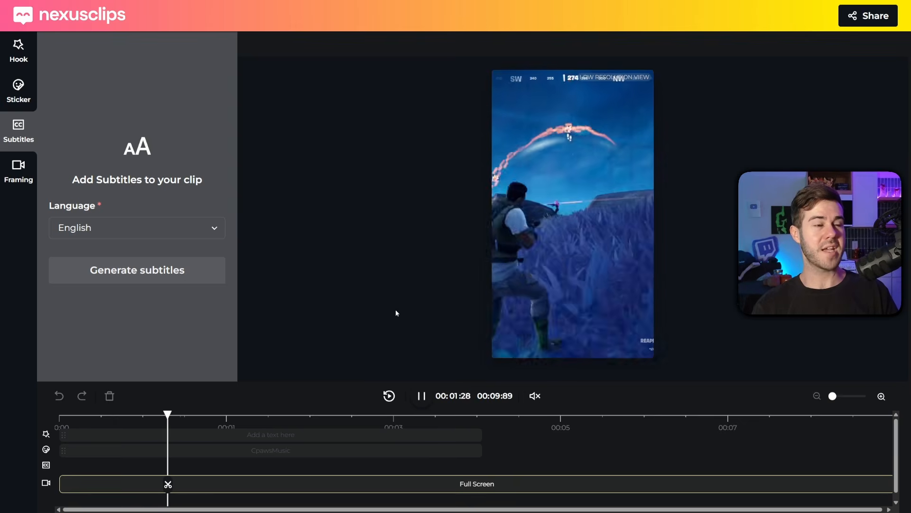
left_click(24, 180)
left_click(89, 142)
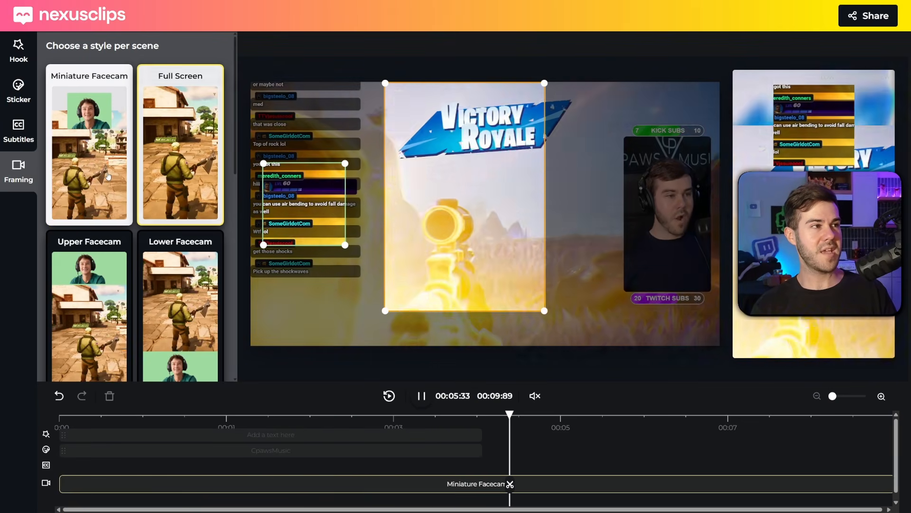
left_click_drag(334, 212, 681, 197)
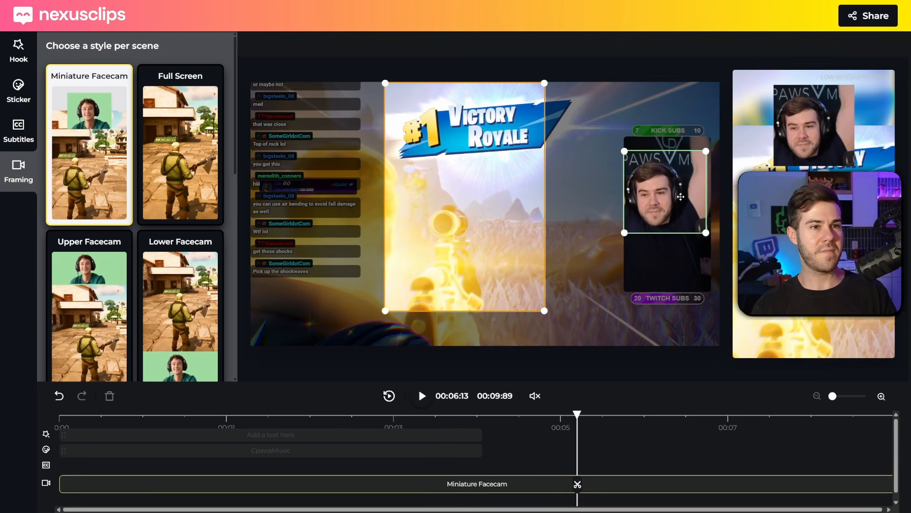
left_click_drag(484, 275, 496, 286)
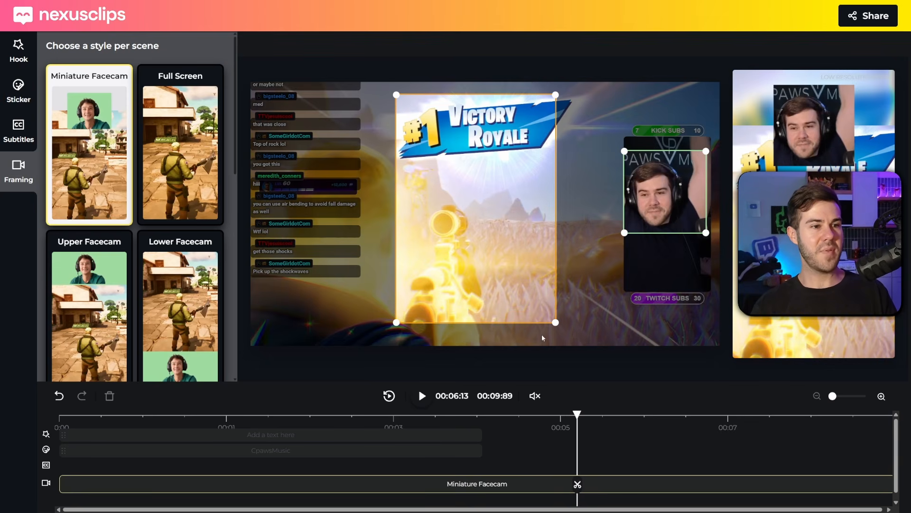
Step: Generate English subtitles for the clip
left_click(14, 140)
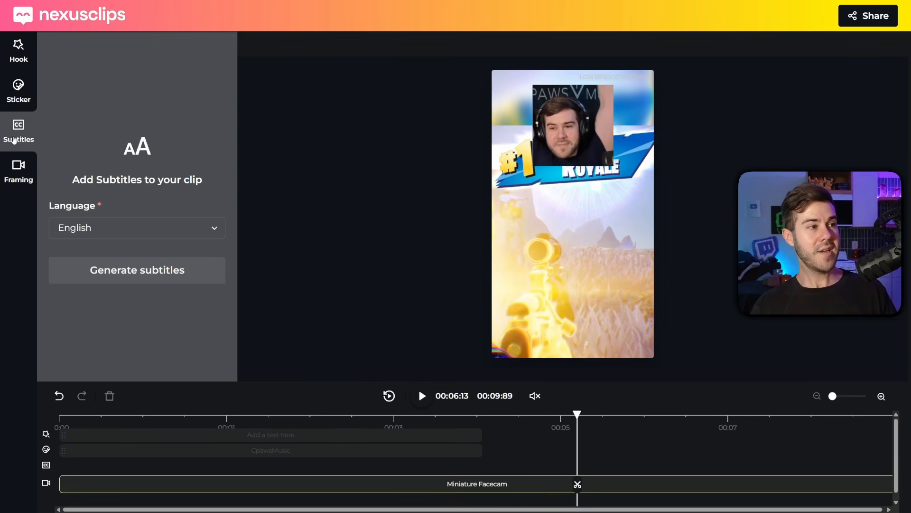
left_click(72, 274)
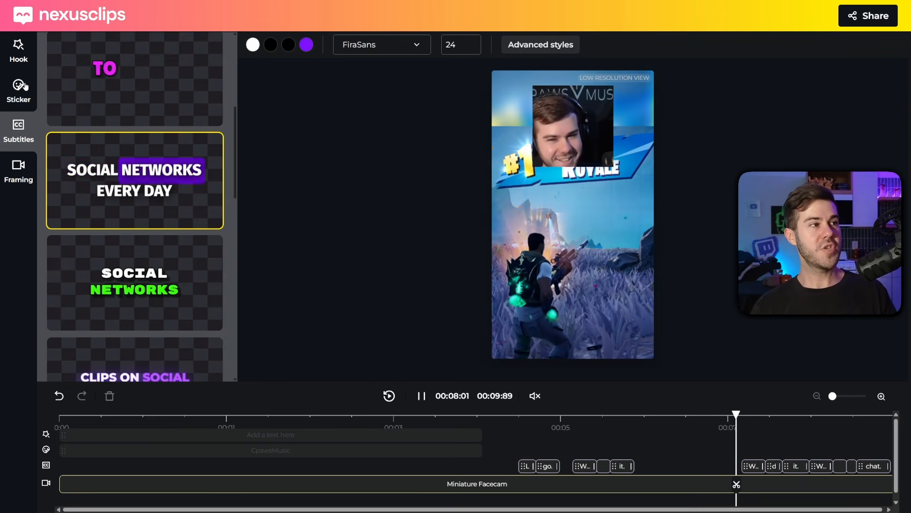
Step: Add a sticker in the purple Twitch CpawsMusic style
left_click(16, 109)
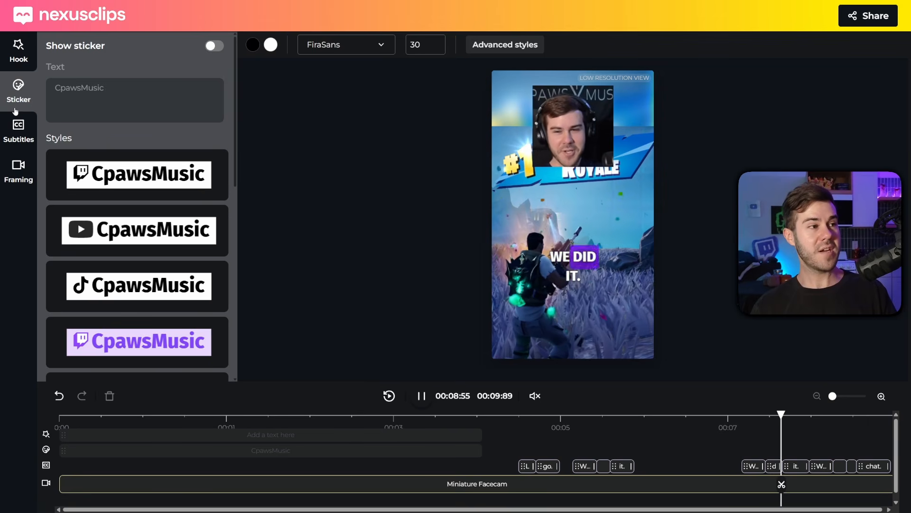
scroll(105, 190, "down", 3)
scroll(105, 177, "up", 2)
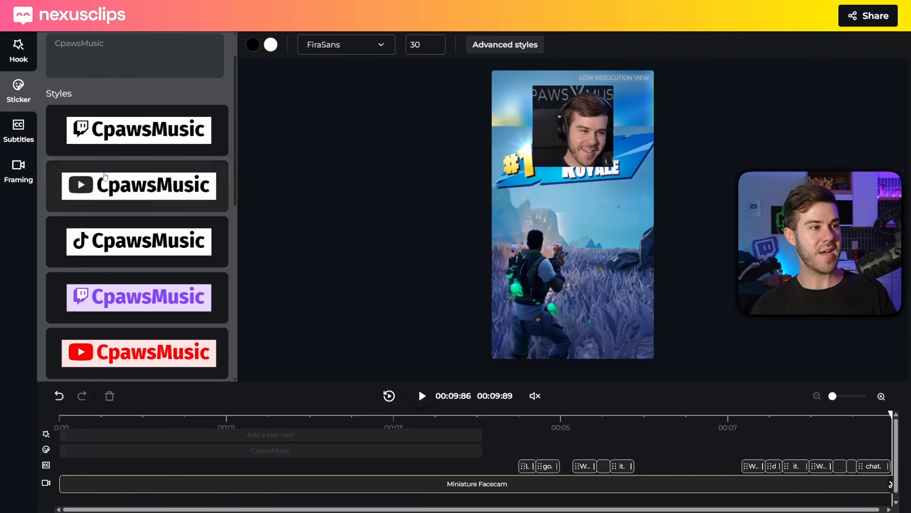
left_click(139, 297)
Step: Review the hook text styles in the preview and open the clip's share options
left_click(22, 55)
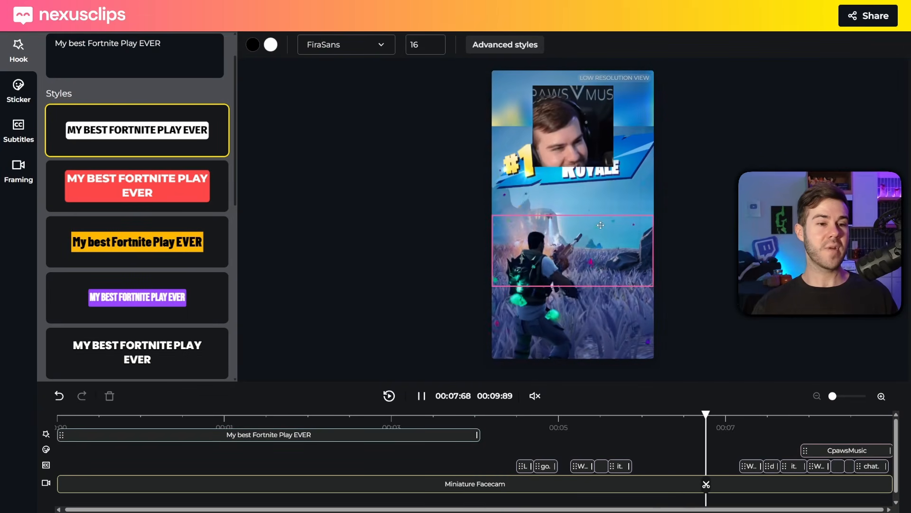
left_click(637, 201)
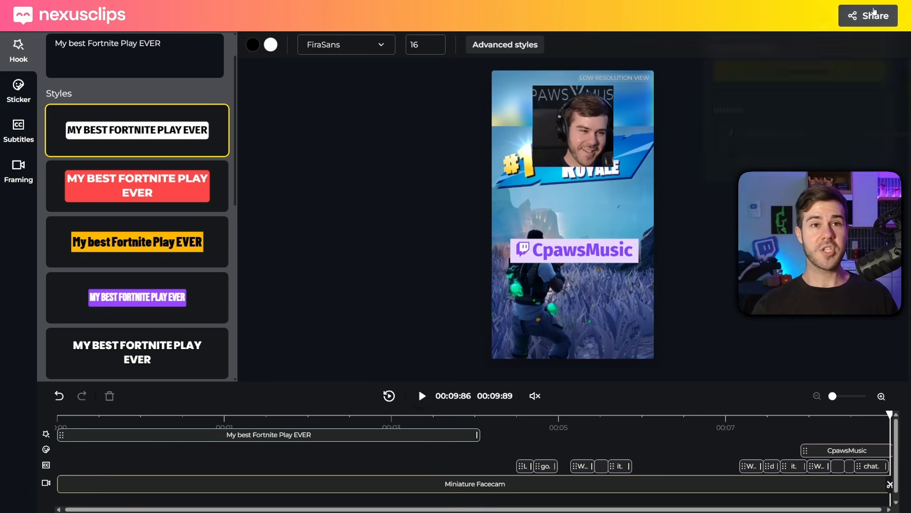
left_click(875, 12)
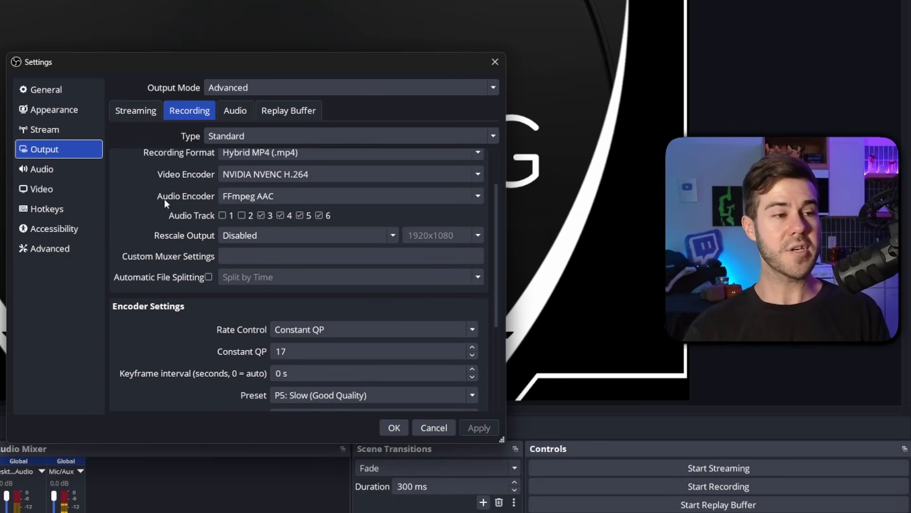
Step: Set the recording encoder's rate control to Constant QP
scroll(164, 199, "down", 4)
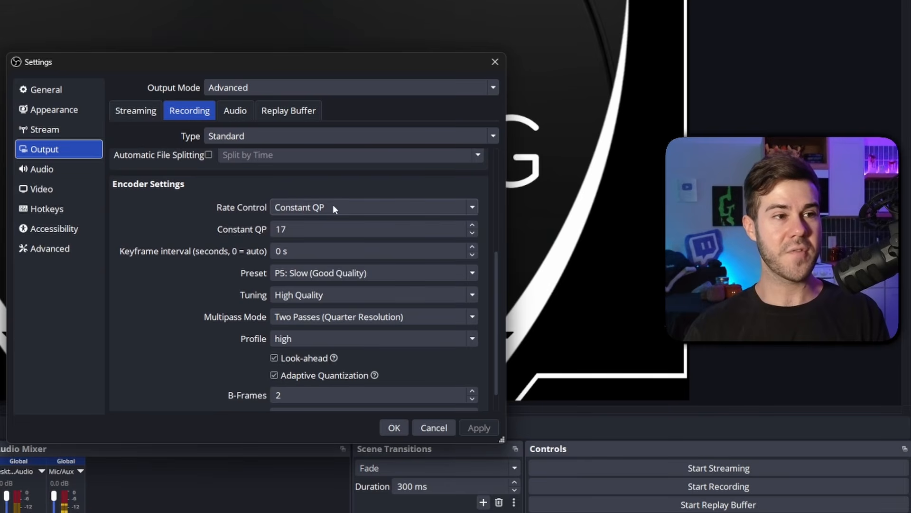
left_click(334, 208)
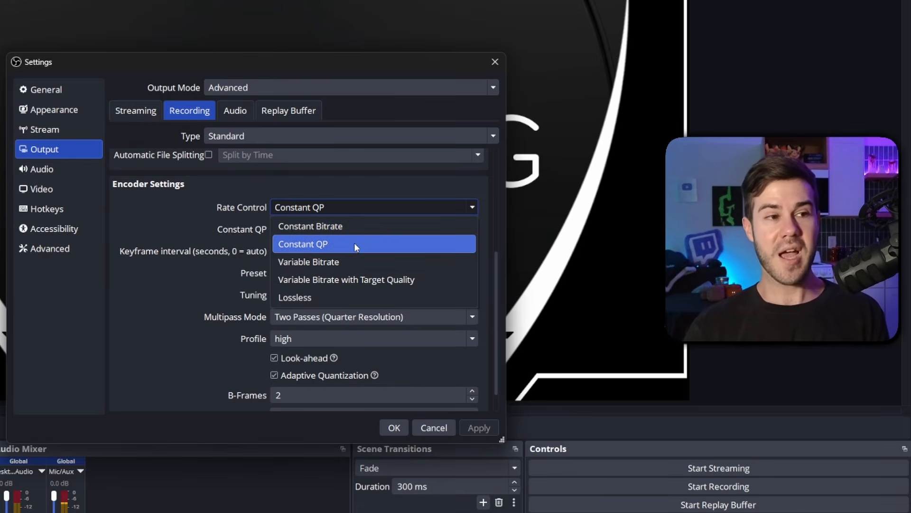
left_click(368, 243)
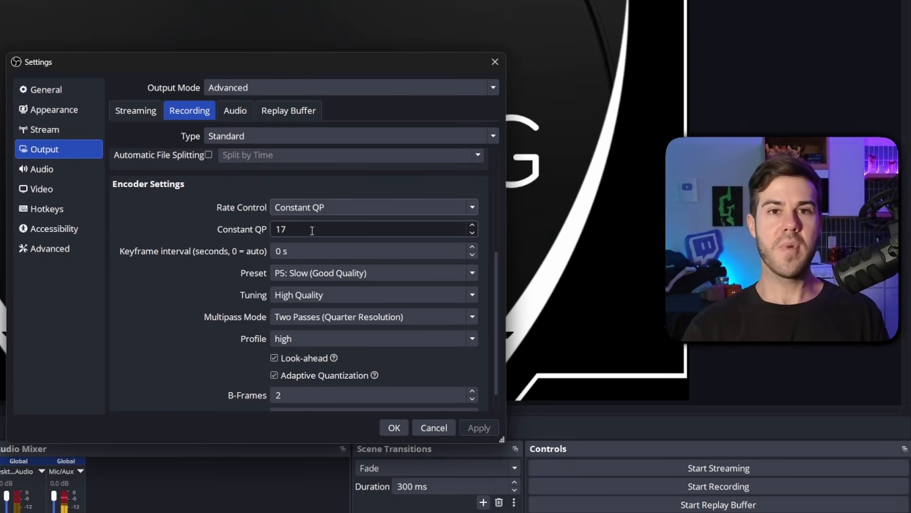
Step: Change the Constant QP value to 18 and back to 17
left_click(283, 229)
type("8")
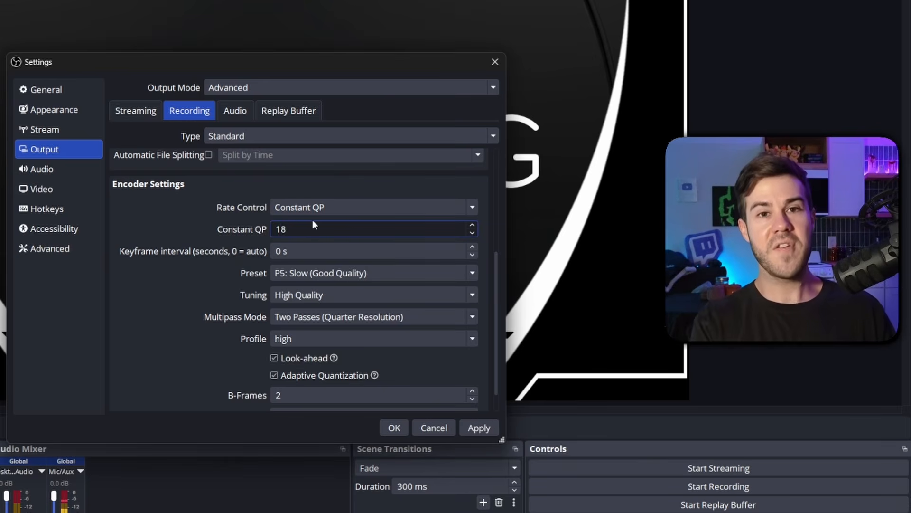
key("BackSpace")
type("7")
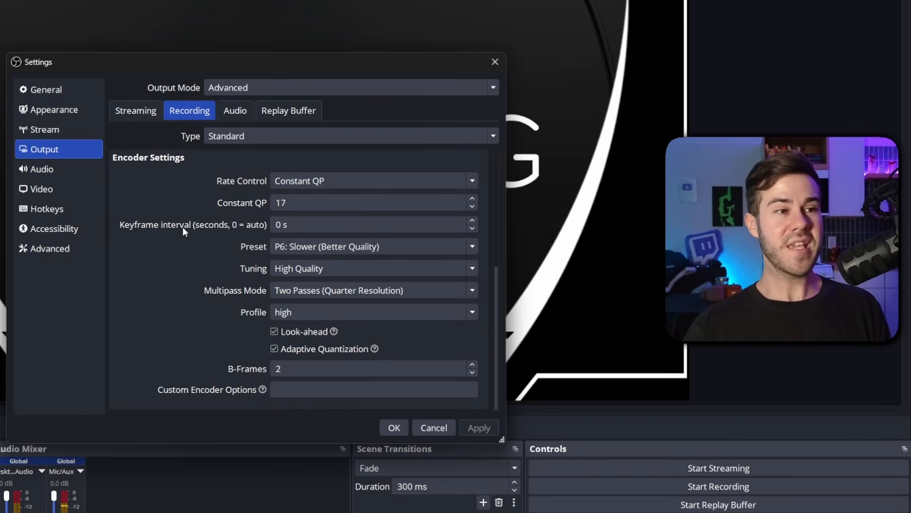
Step: Set the recording encoder preset to P6: Slower (Better Quality) and apply the settings
left_click(291, 226)
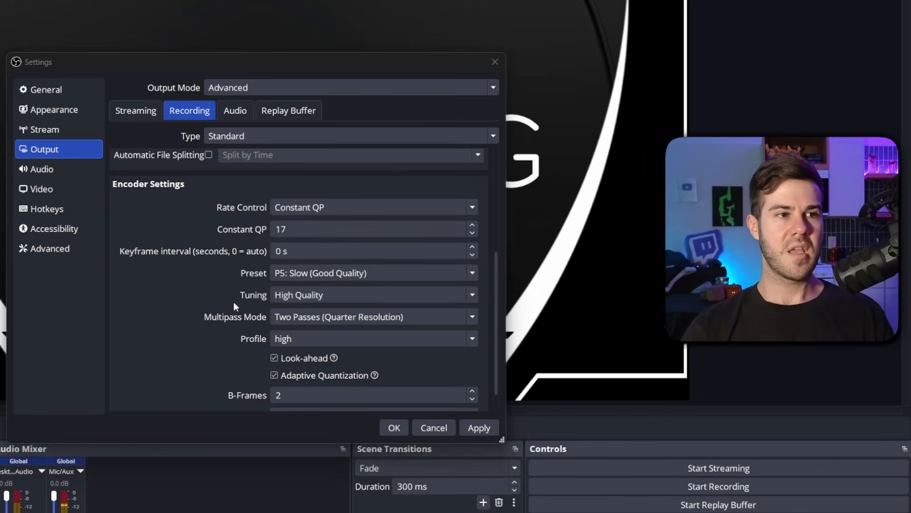
left_click(280, 272)
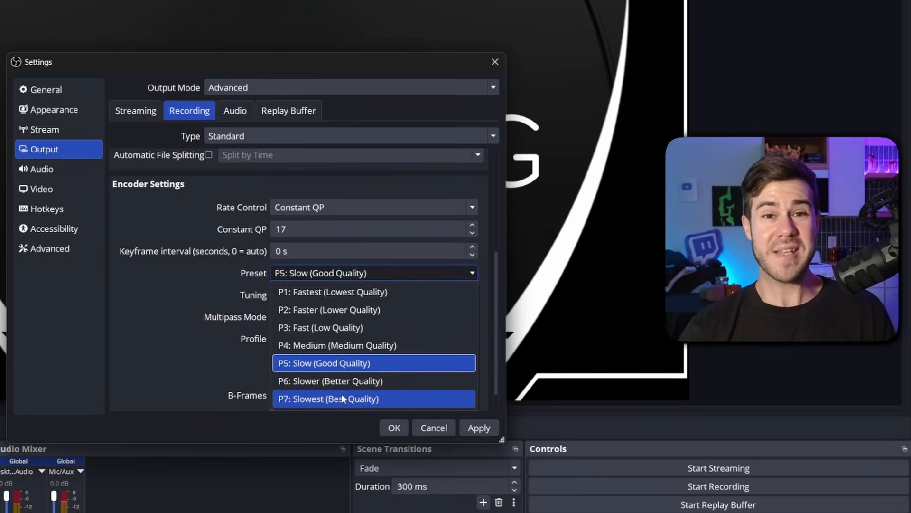
left_click(320, 380)
scroll(320, 381, "down", 1)
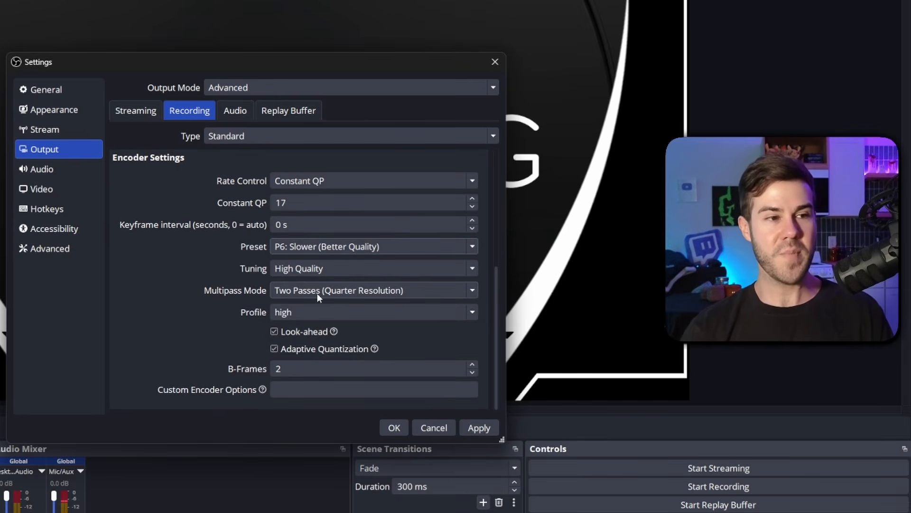
left_click(480, 426)
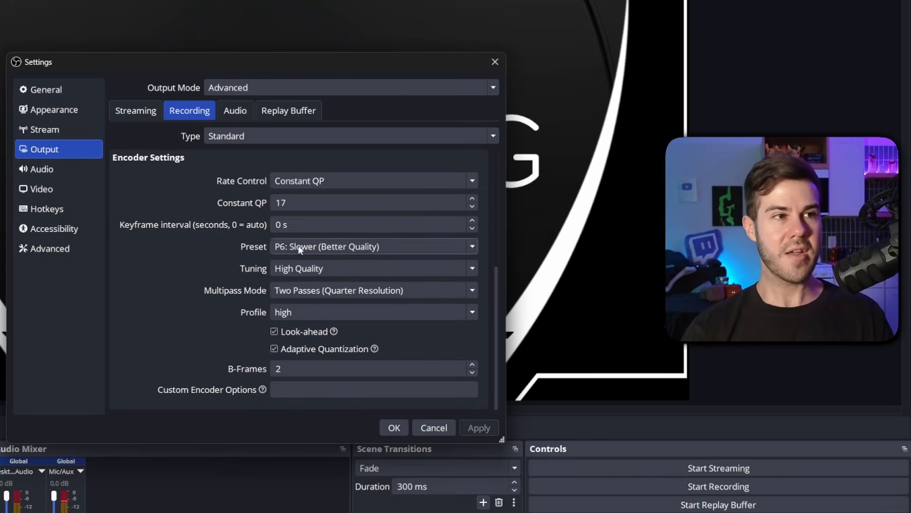
Step: Review the audio bitrate of each output audio track
left_click(244, 113)
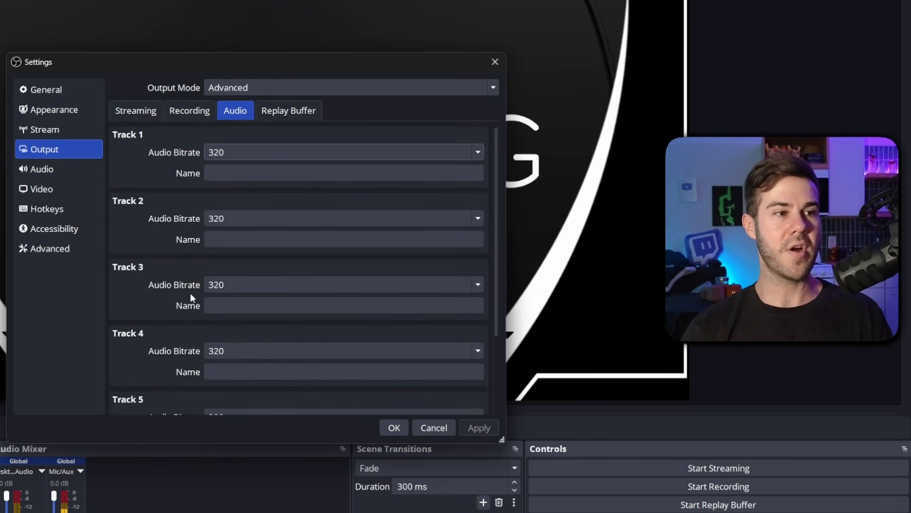
scroll(190, 293, "down", 3)
scroll(190, 291, "up", 3)
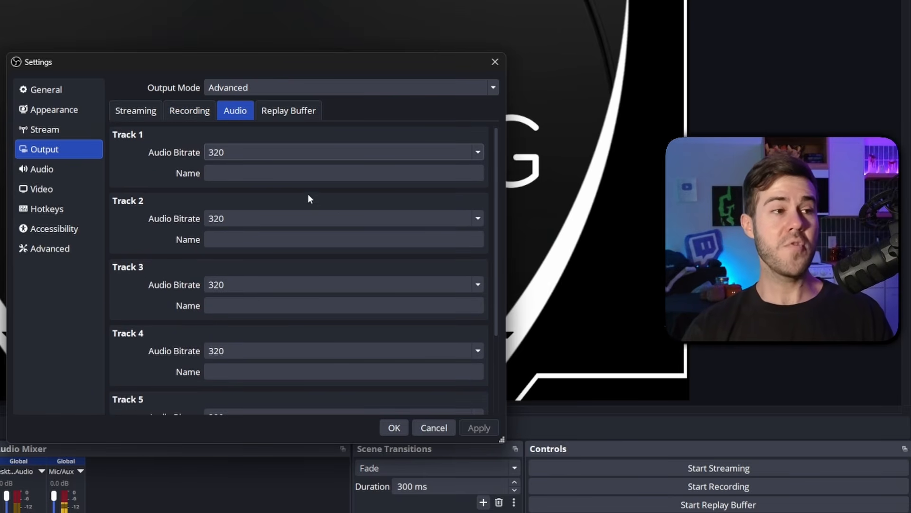
Step: Set the base canvas resolution to 1920x1080 and the common FPS value to 60 in the video settings
left_click(75, 188)
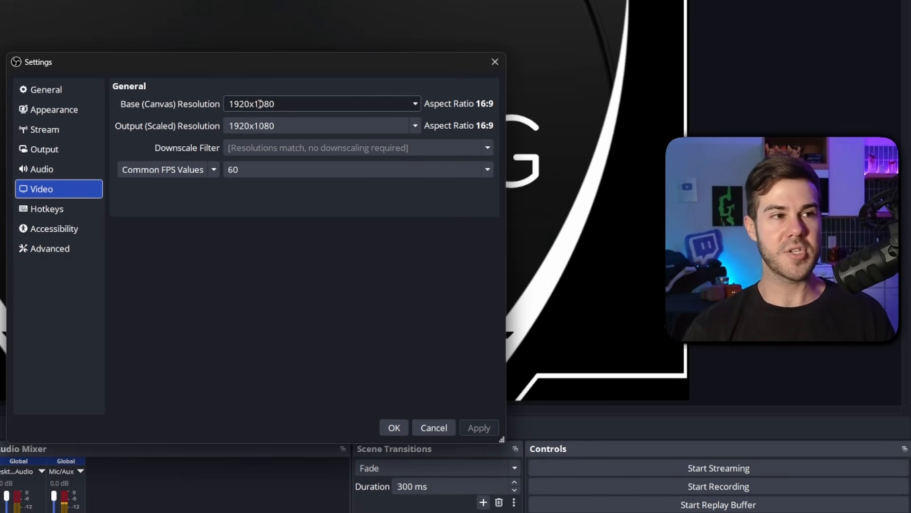
left_click_drag(256, 104, 289, 103)
type("1080")
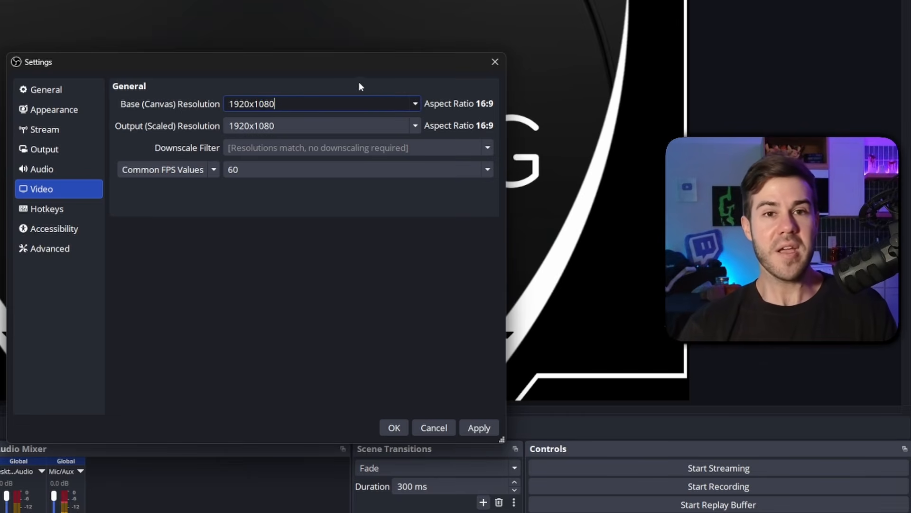
left_click(419, 103)
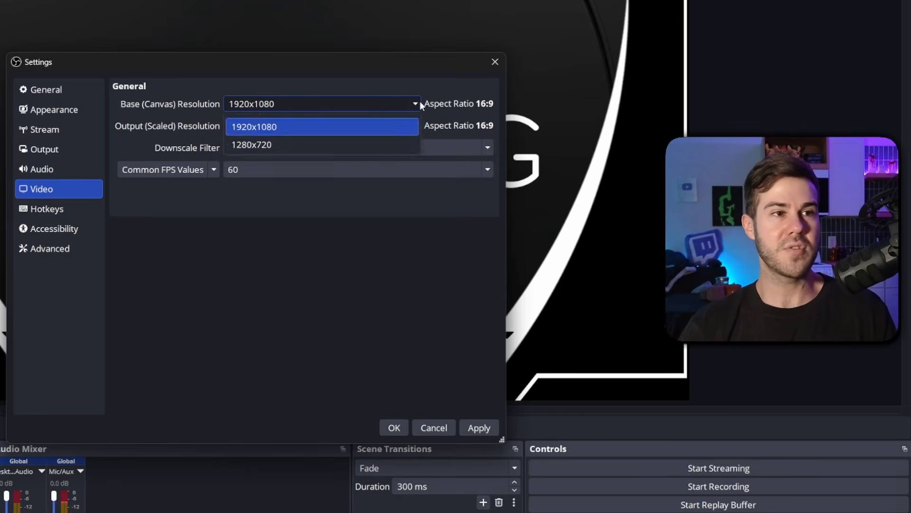
left_click(411, 103)
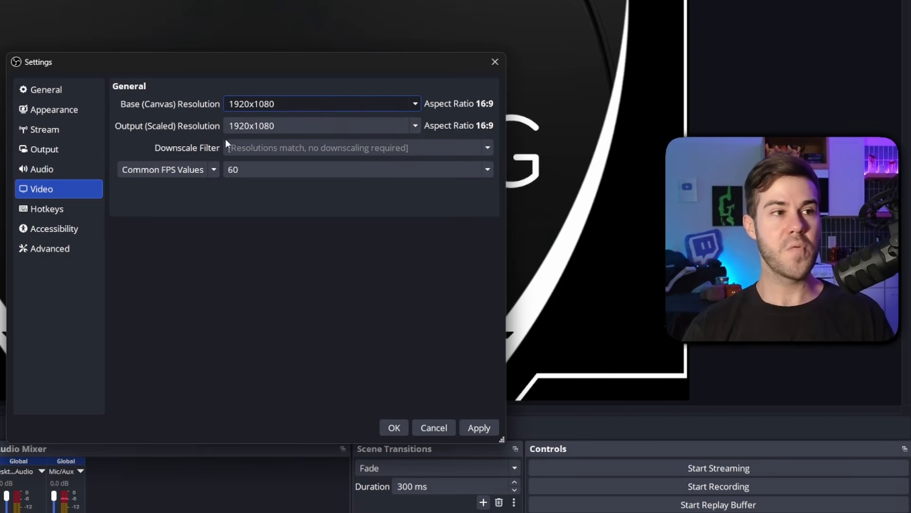
left_click(413, 105)
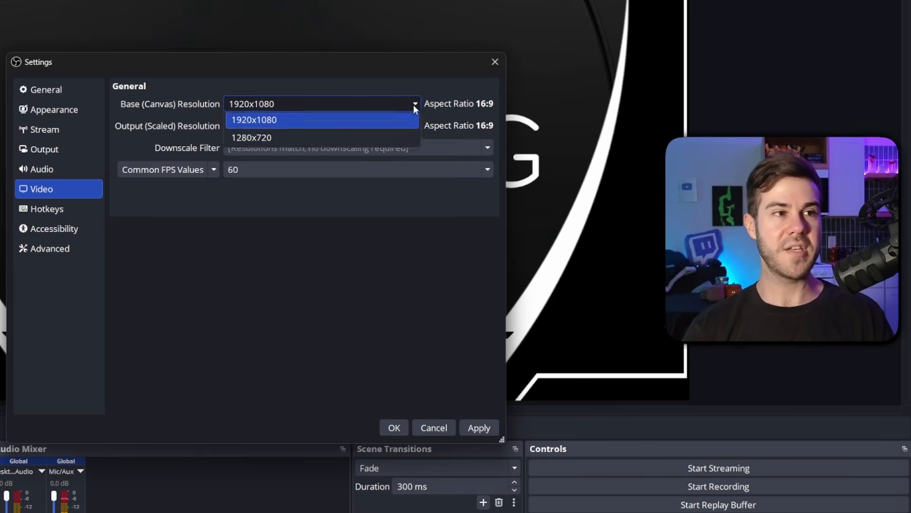
left_click(373, 118)
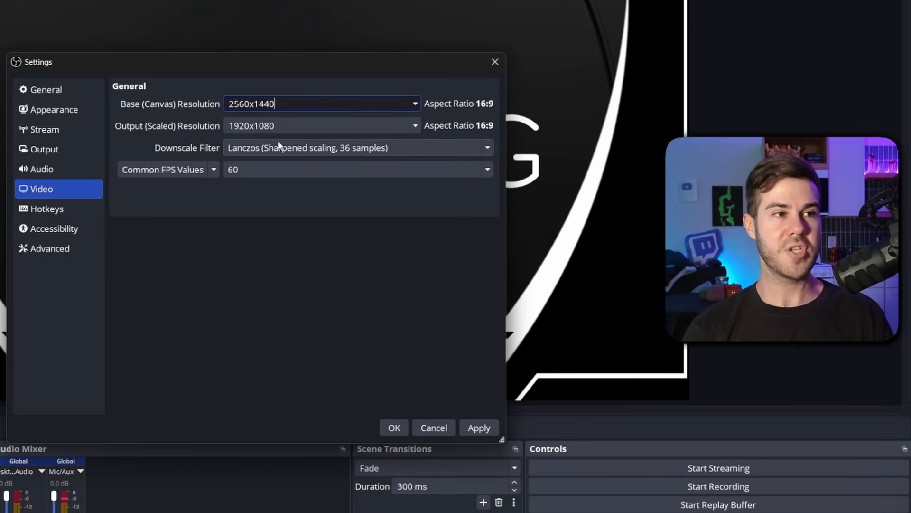
left_click(254, 146)
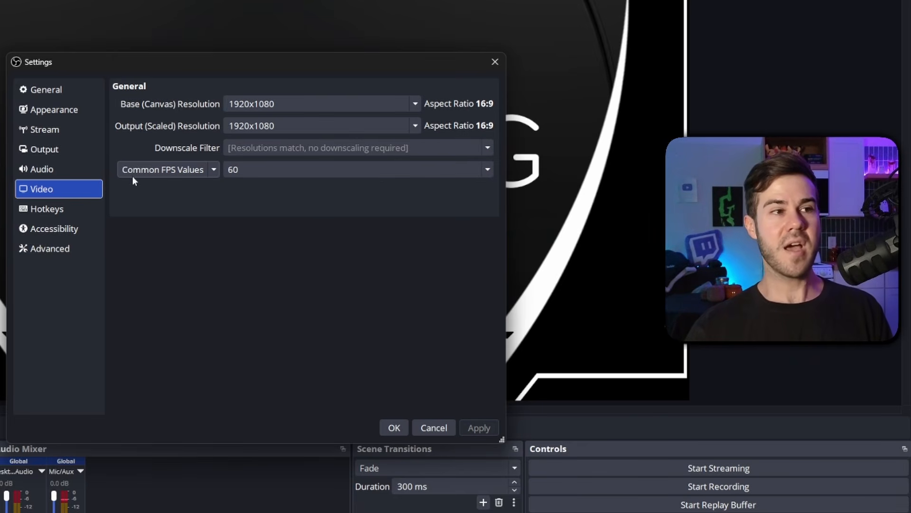
left_click(272, 170)
left_click(280, 347)
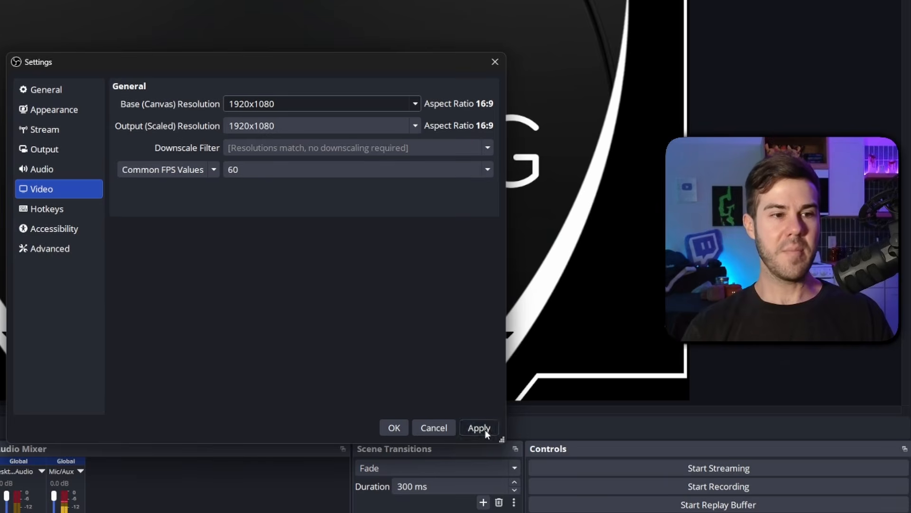
Step: Check the audio device settings, save the settings, then start and stop a short test recording
left_click(72, 172)
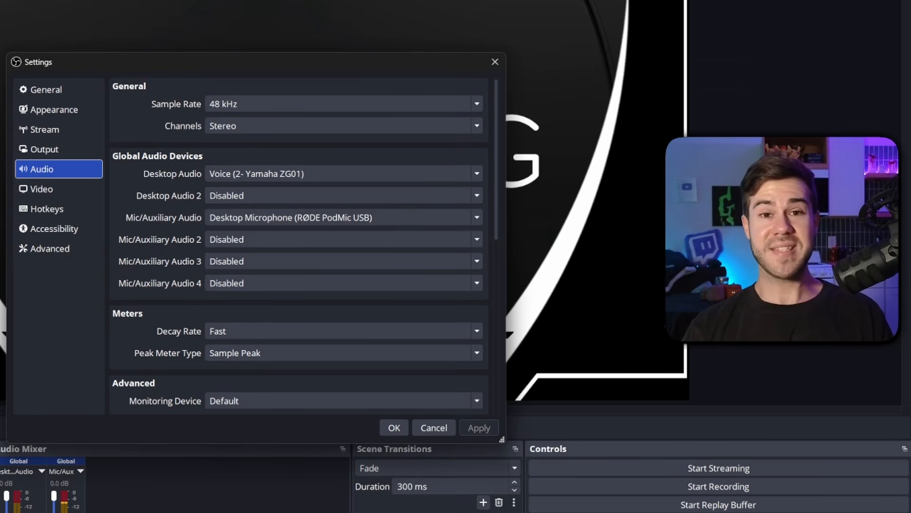
left_click(394, 427)
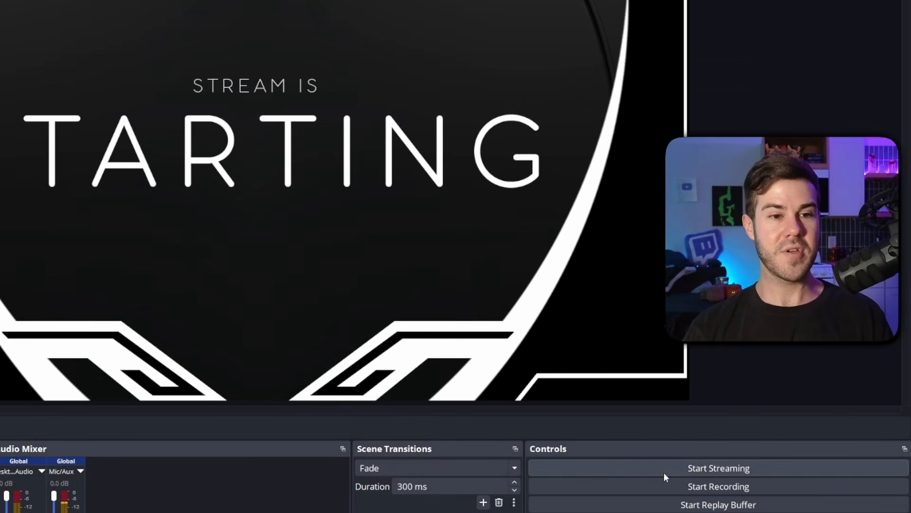
left_click(665, 485)
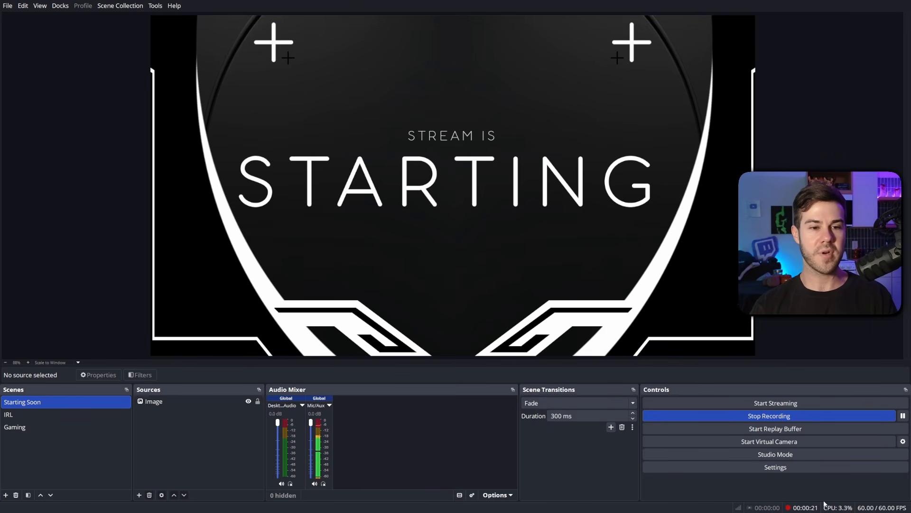
left_click(770, 417)
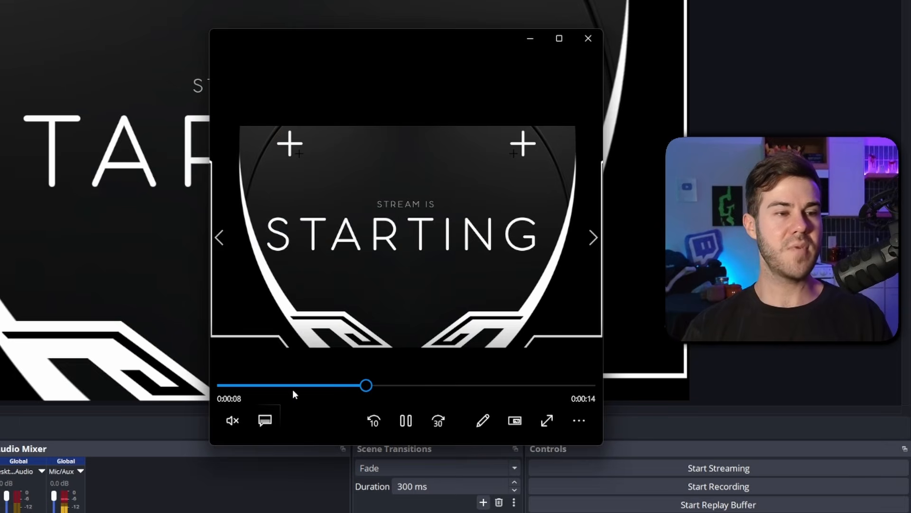
Step: Open the saved test recording and scrub through its playback to check the quality
left_click(321, 385)
left_click(472, 385)
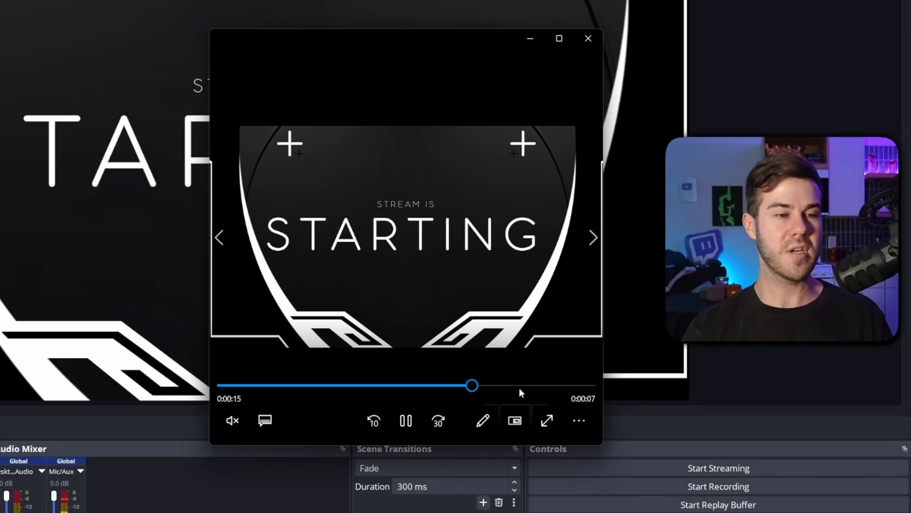
left_click(350, 385)
left_click_drag(357, 391, 731, 381)
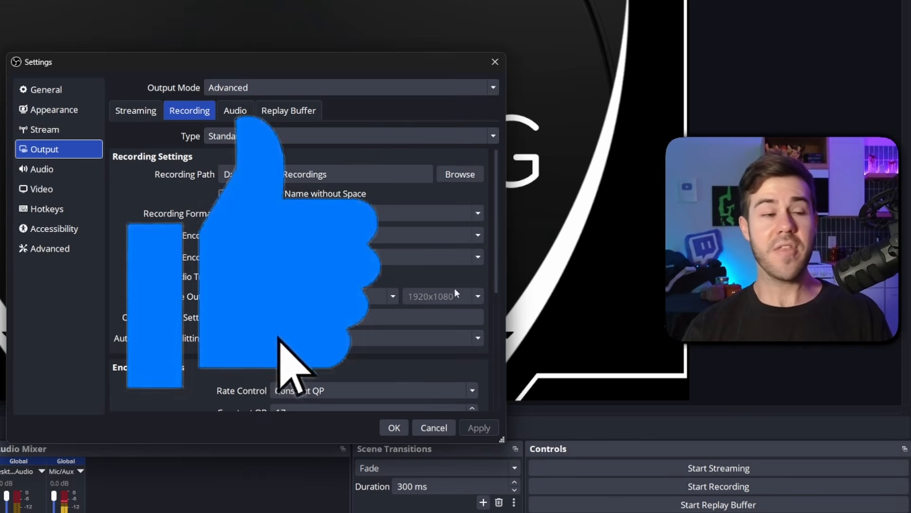
Step: Review the recording encoder settings in the output section and open the Replay Buffer settings
scroll(158, 291, "down", 6)
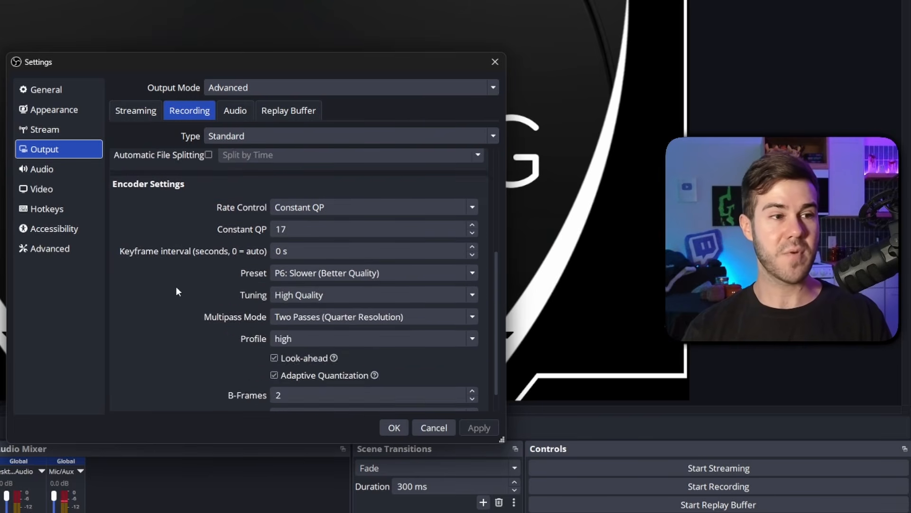
scroll(176, 286, "up", 6)
scroll(195, 256, "down", 6)
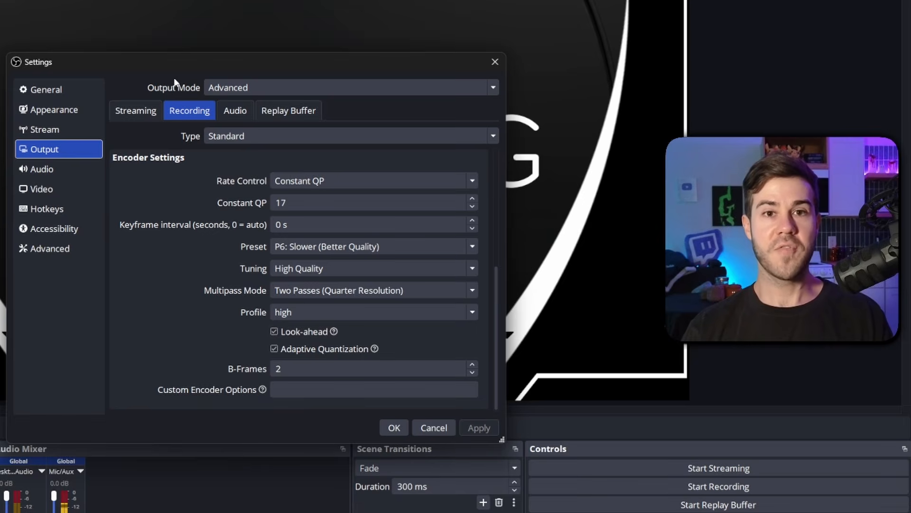
left_click(73, 56)
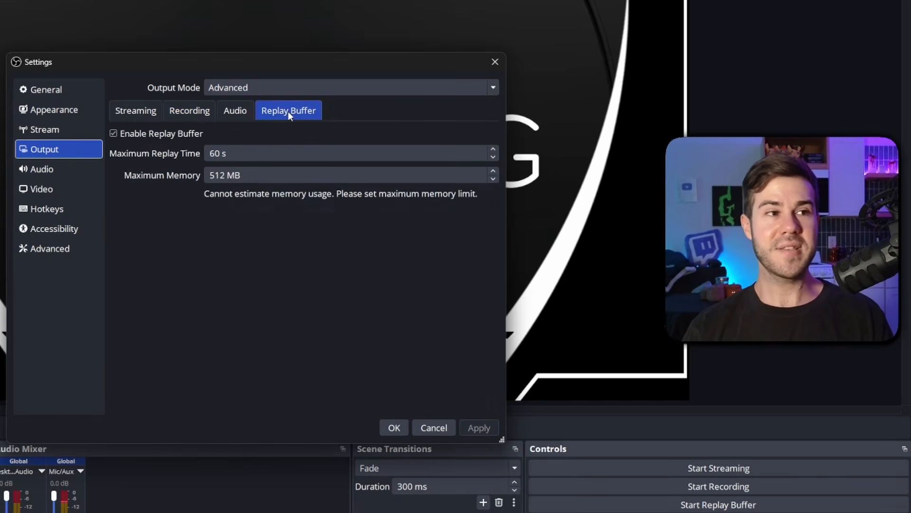